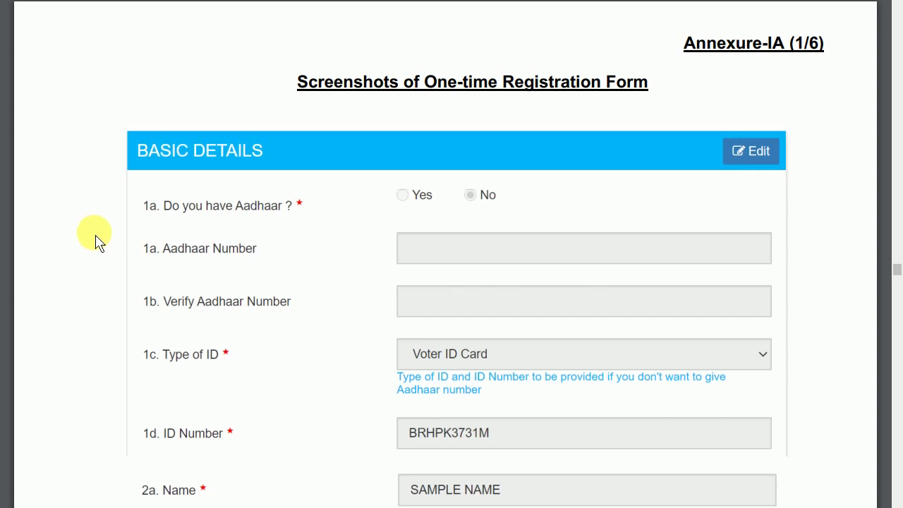
# Review the Basic Details section of the sample One-time Registration Form, from the Aadhaar question through the contact fields
pyautogui.scroll(-1, 96, 241)
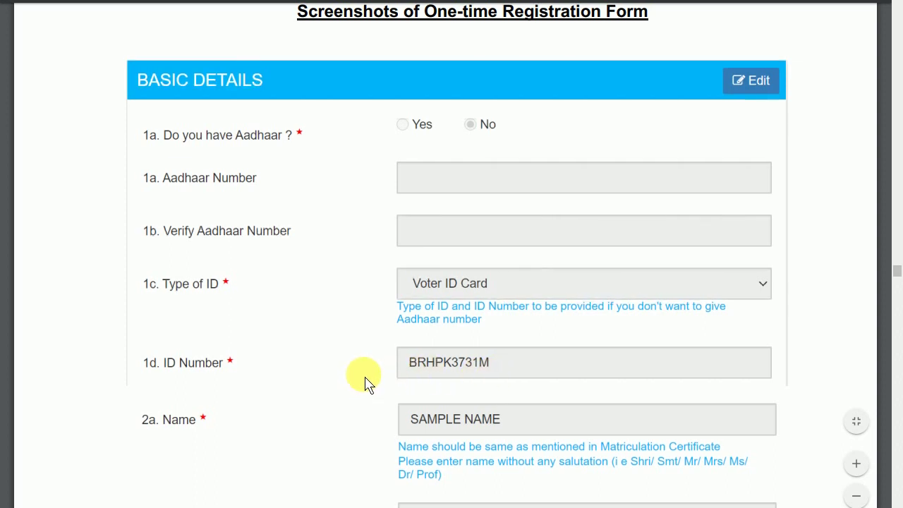
pyautogui.scroll(-2, 365, 385)
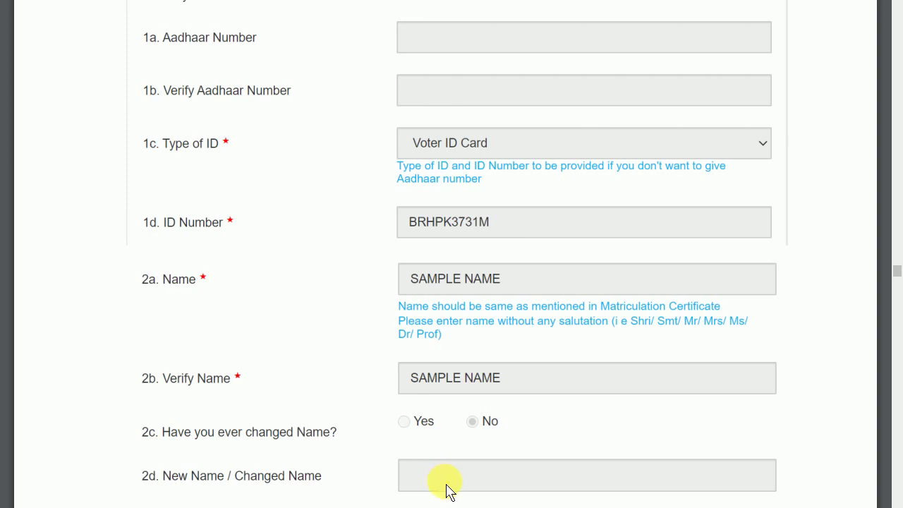
pyautogui.scroll(-3, 452, 283)
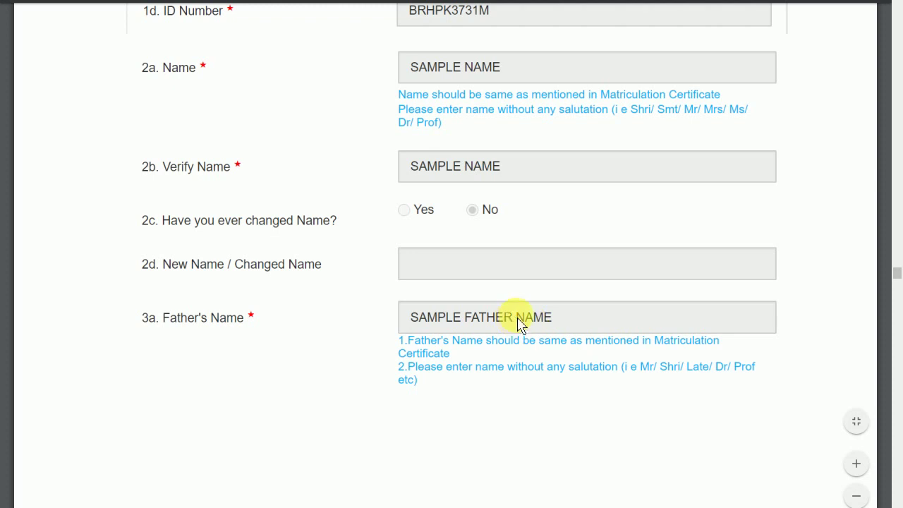
pyautogui.scroll(-5, 242, 299)
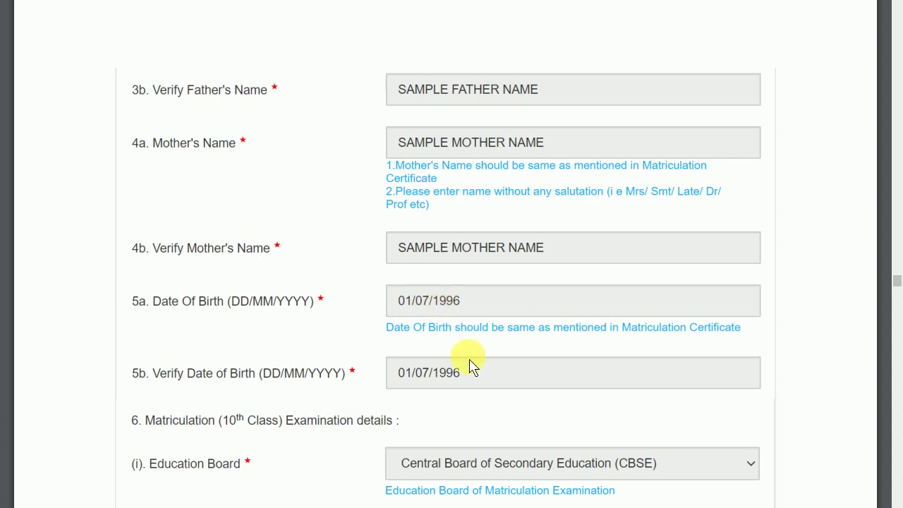
pyautogui.click(454, 419)
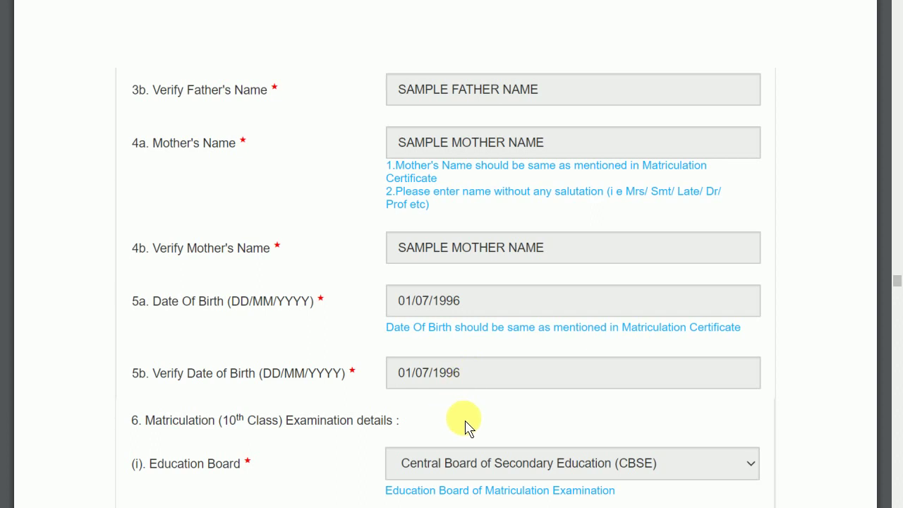
pyautogui.scroll(-2, 473, 416)
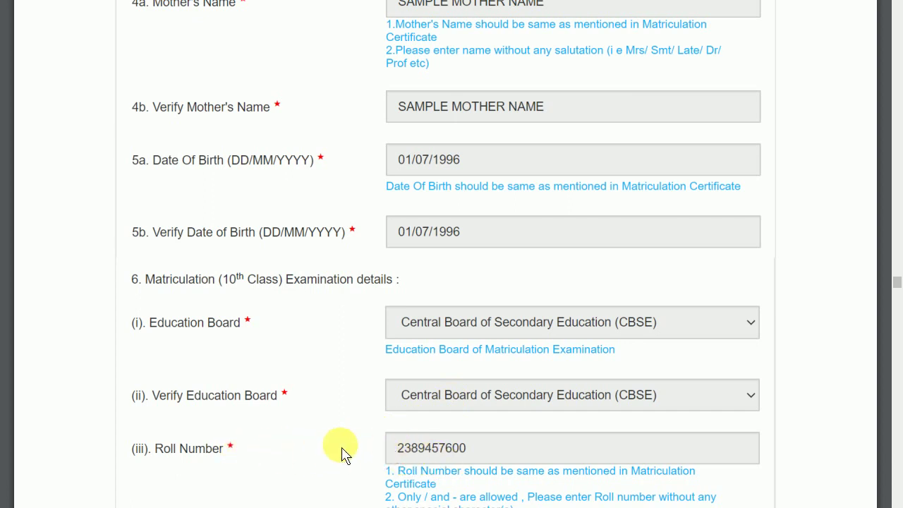
pyautogui.scroll(-5, 238, 348)
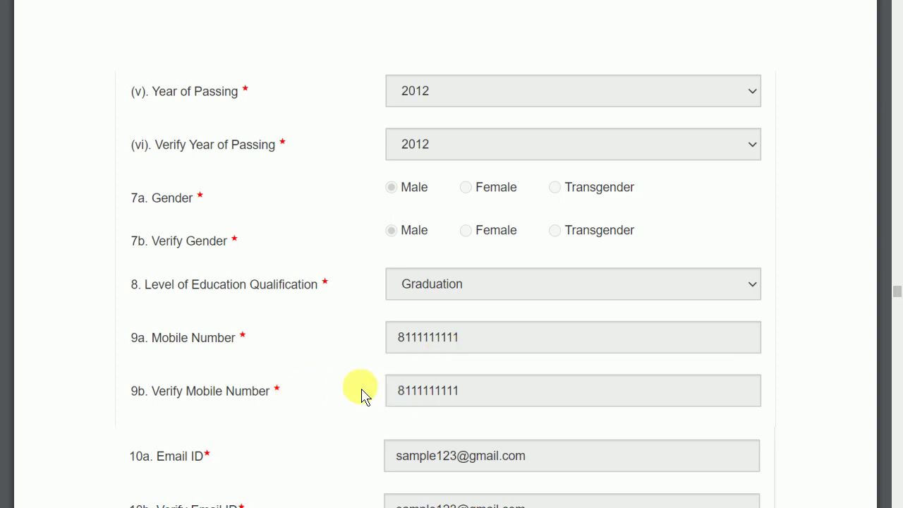
# Review the Additional and Contact Details section and the Photo and Signature requirements of the sample One-time Registration Form
pyautogui.scroll(-4, 332, 502)
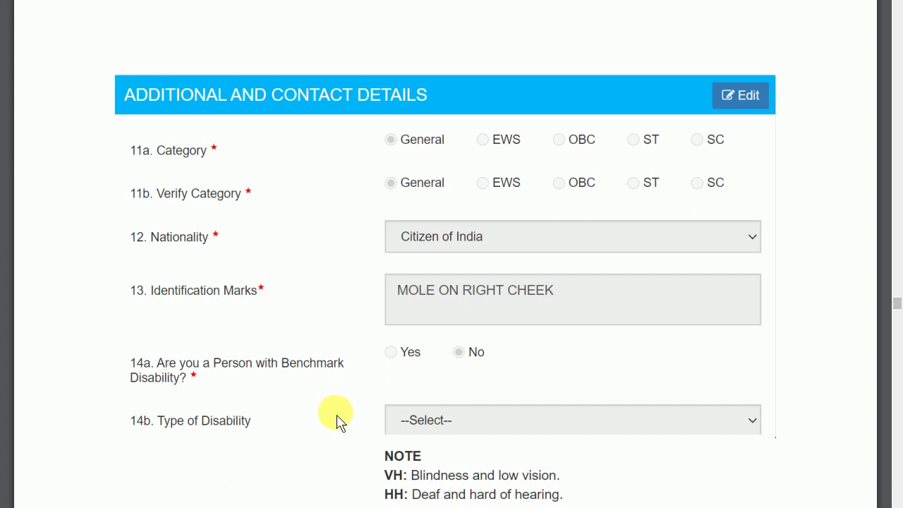
pyautogui.scroll(-2, 334, 423)
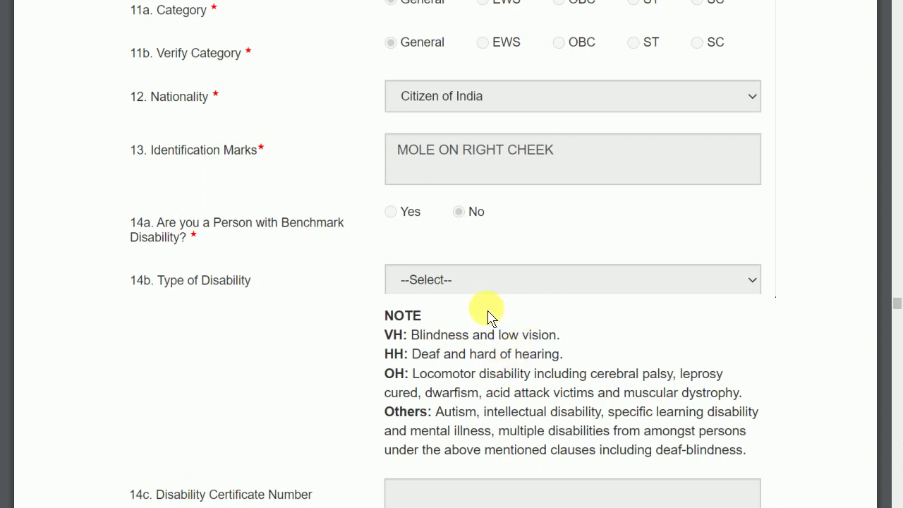
pyautogui.scroll(-4, 327, 494)
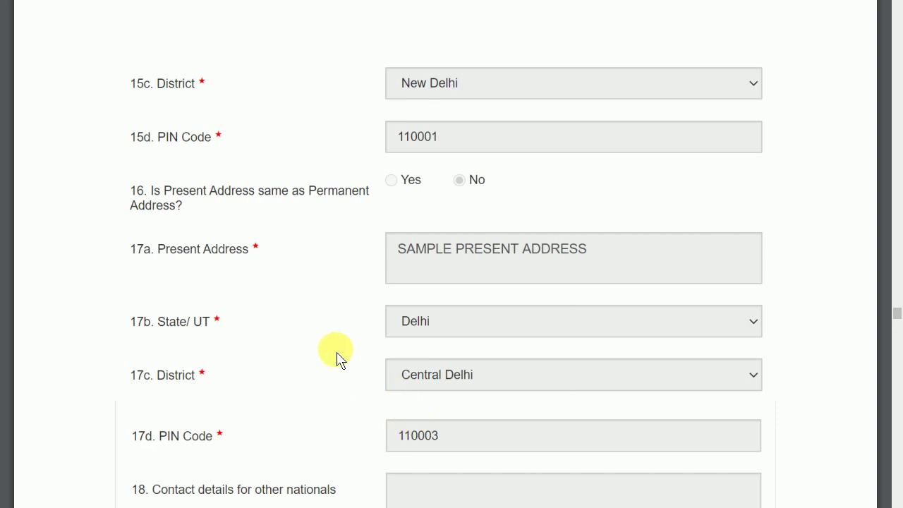
pyautogui.scroll(-4, 282, 480)
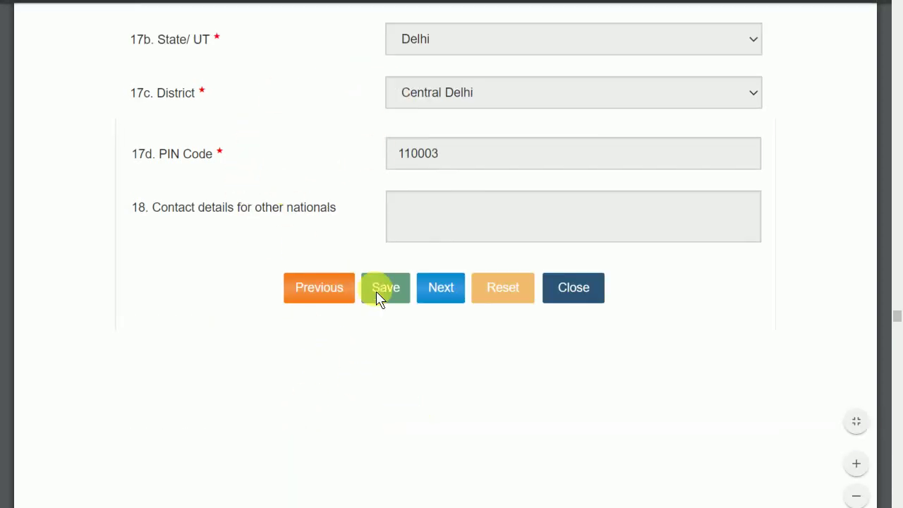
pyautogui.click(398, 293)
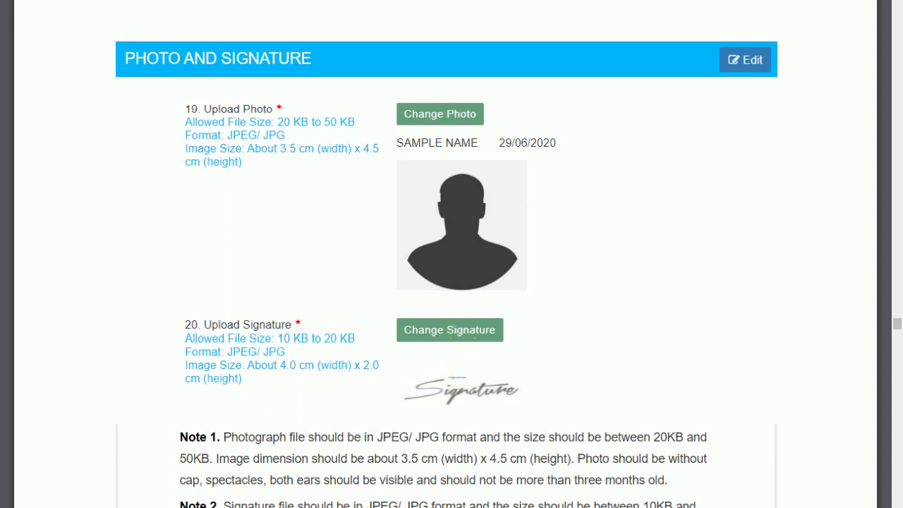
pyautogui.scroll(-4, 226, 329)
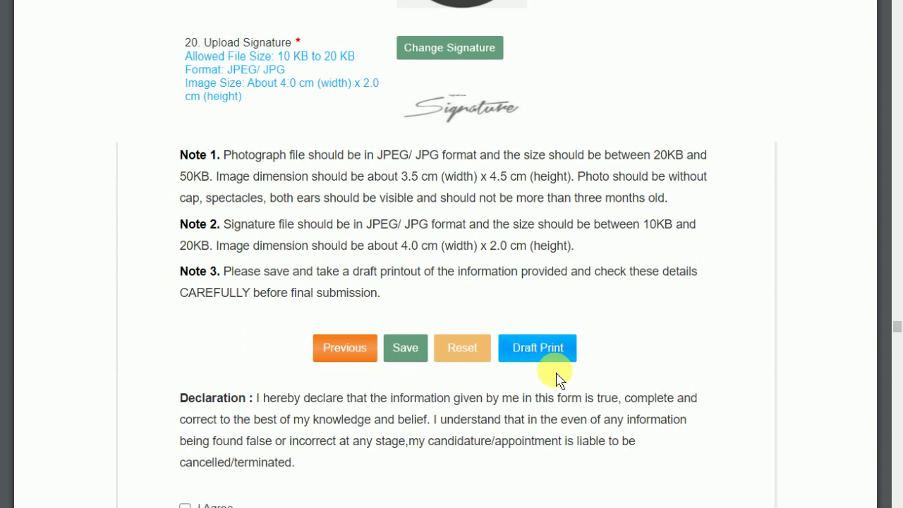
pyautogui.scroll(-5, 262, 397)
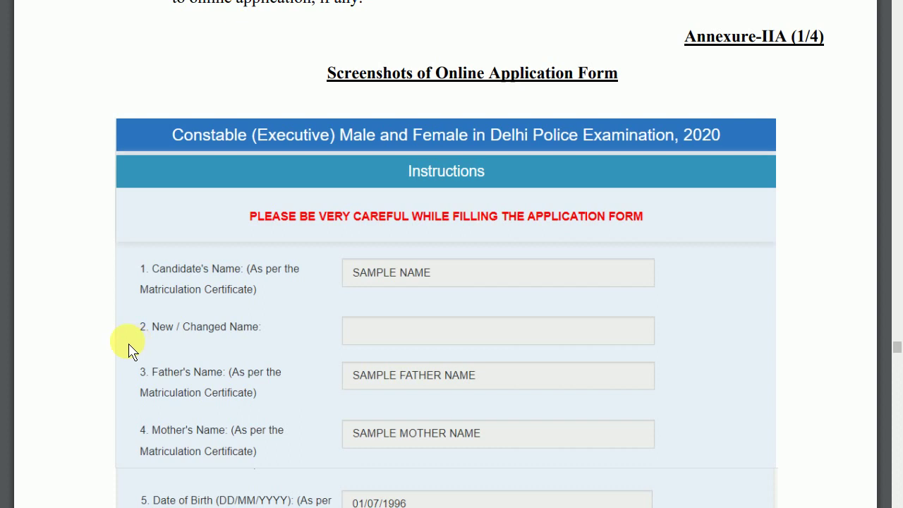
# Examine items 1 to 12 of the sample Online Application Form, covering the candidate's personal and matriculation details
pyautogui.scroll(-3, 127, 345)
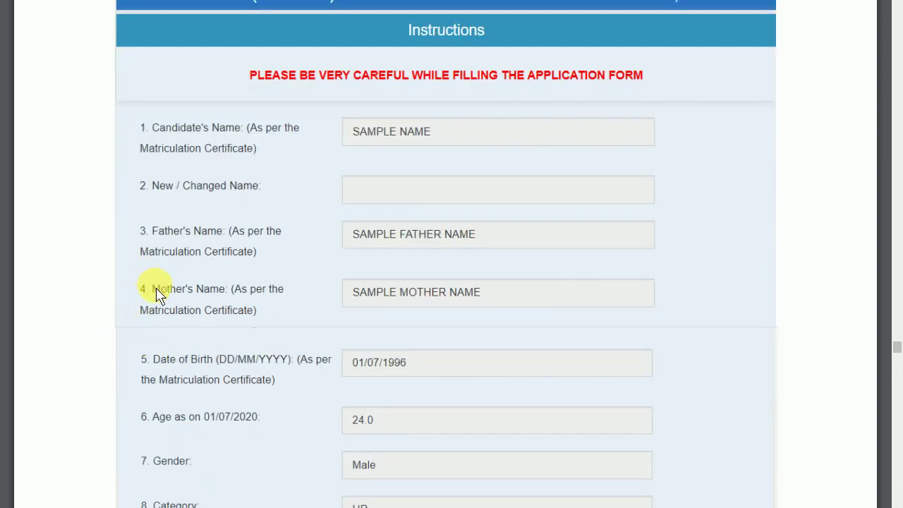
pyautogui.scroll(-1, 117, 315)
pyautogui.scroll(-3, 117, 316)
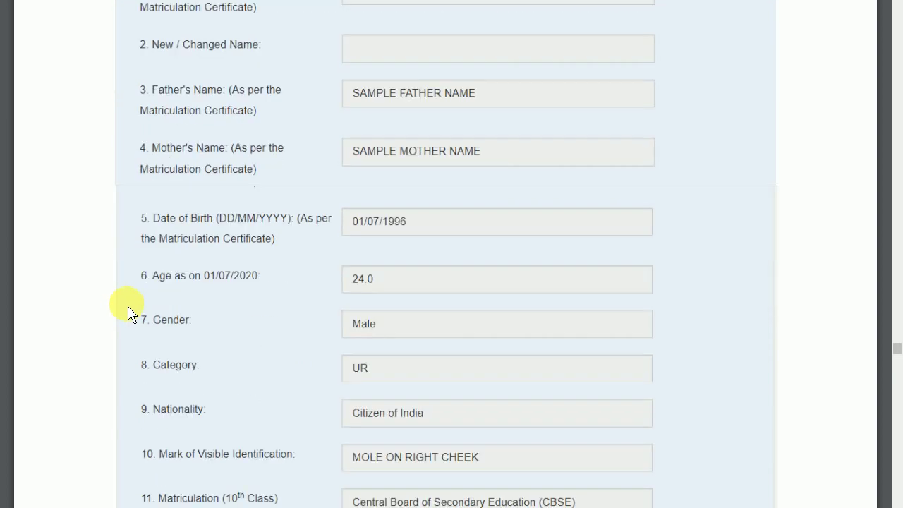
pyautogui.scroll(-2, 132, 311)
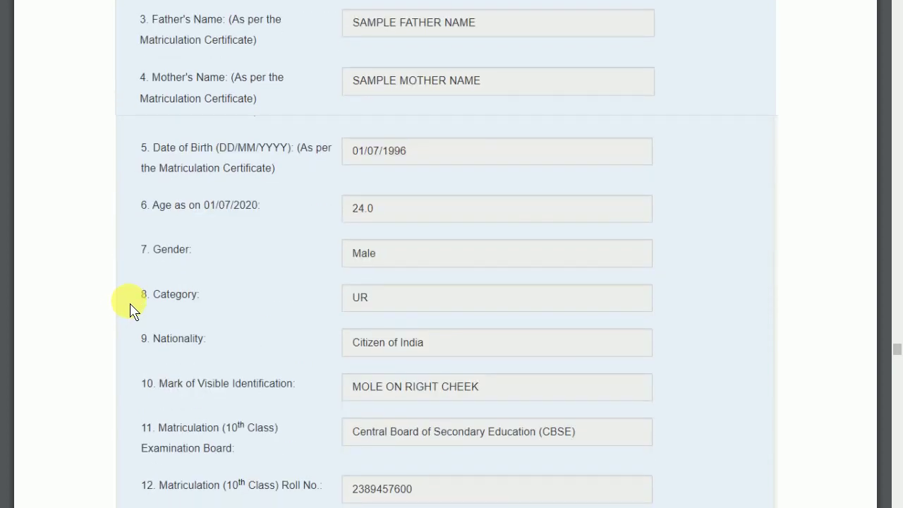
pyautogui.scroll(-2, 131, 314)
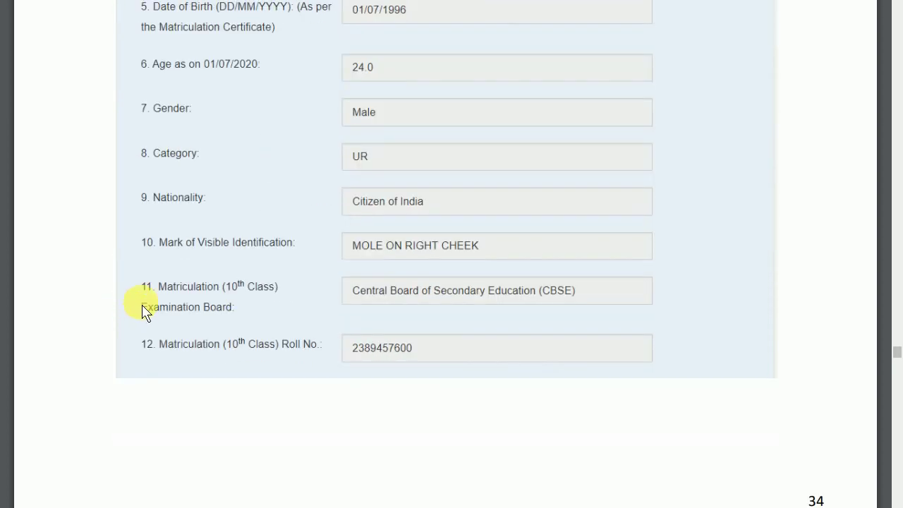
pyautogui.scroll(-2, 155, 332)
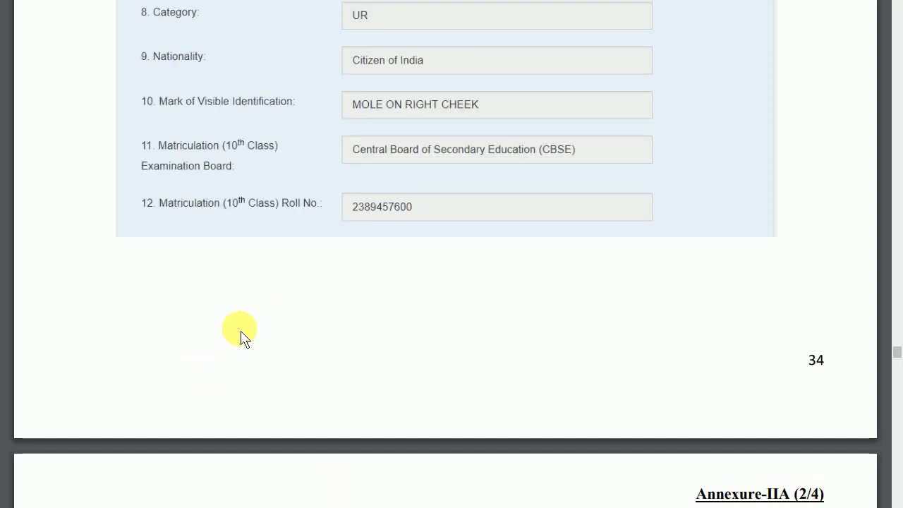
pyautogui.scroll(2, 241, 337)
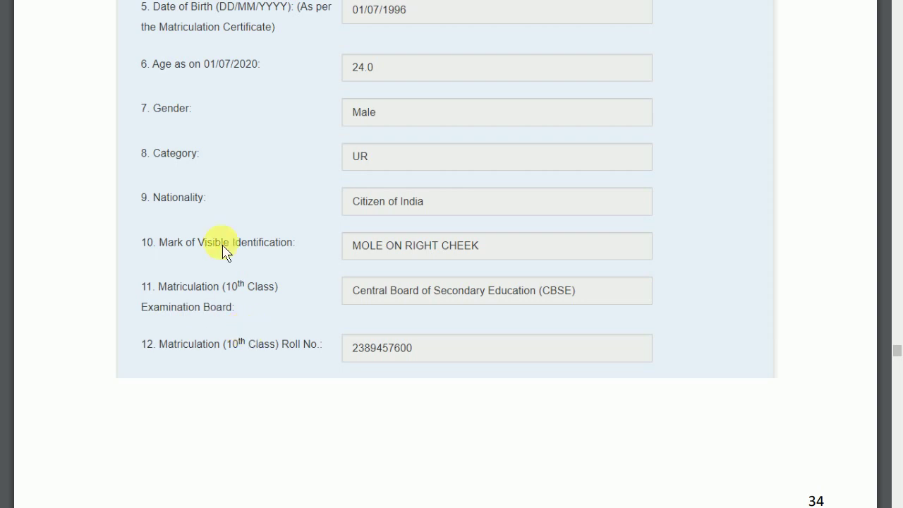
pyautogui.scroll(-4, 445, 237)
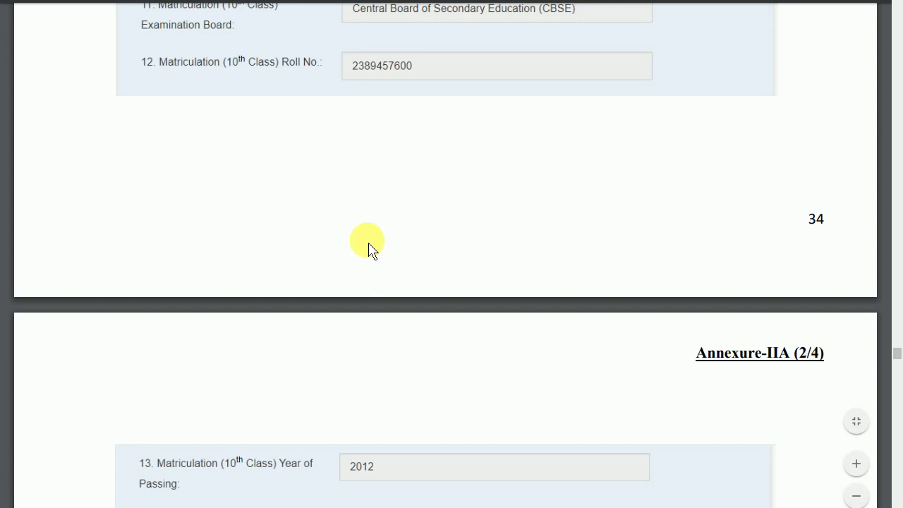
# Examine items 13 to 19.4 of the sample application form, covering reservation questions, sports, examination centre preference and ex-serviceman details
pyautogui.scroll(-4, 369, 249)
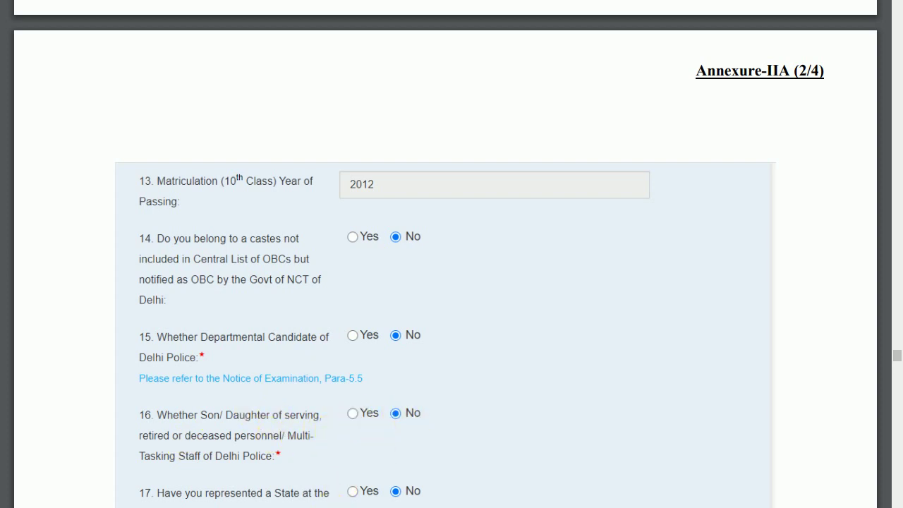
pyautogui.scroll(-2, 317, 502)
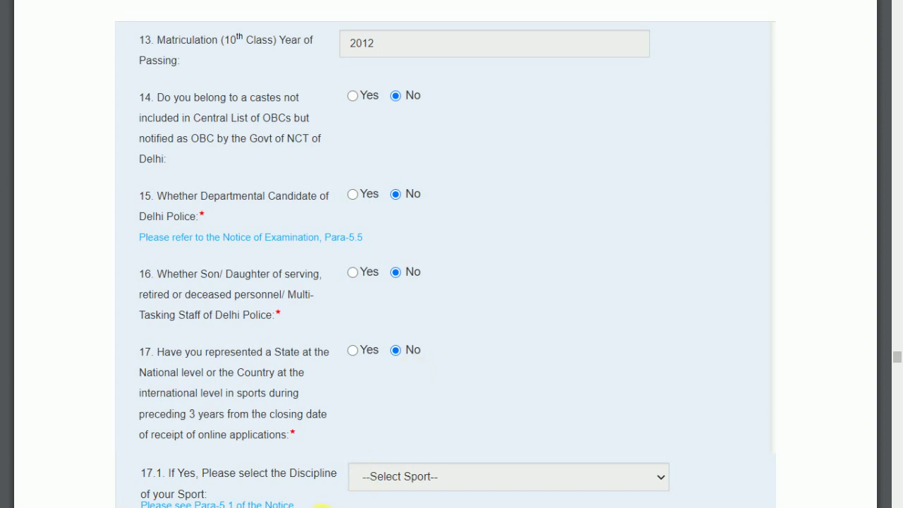
pyautogui.scroll(-4, 395, 374)
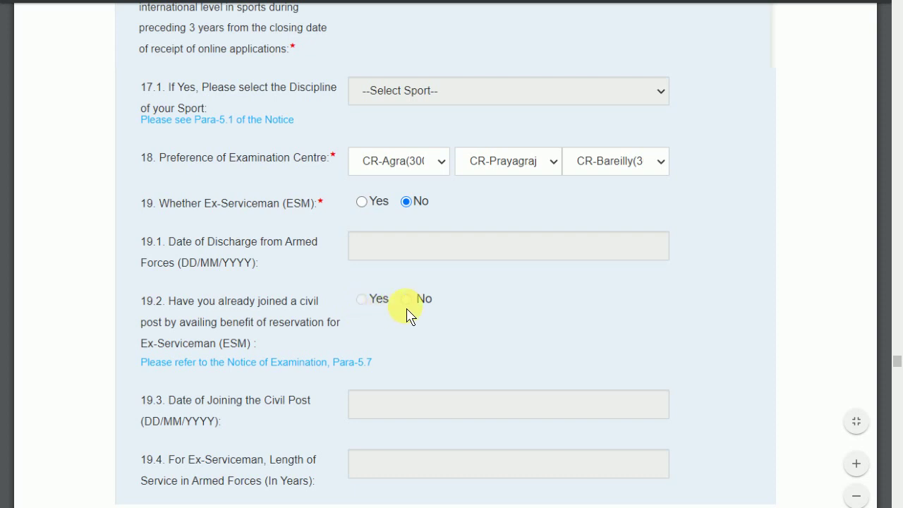
pyautogui.scroll(-2, 452, 282)
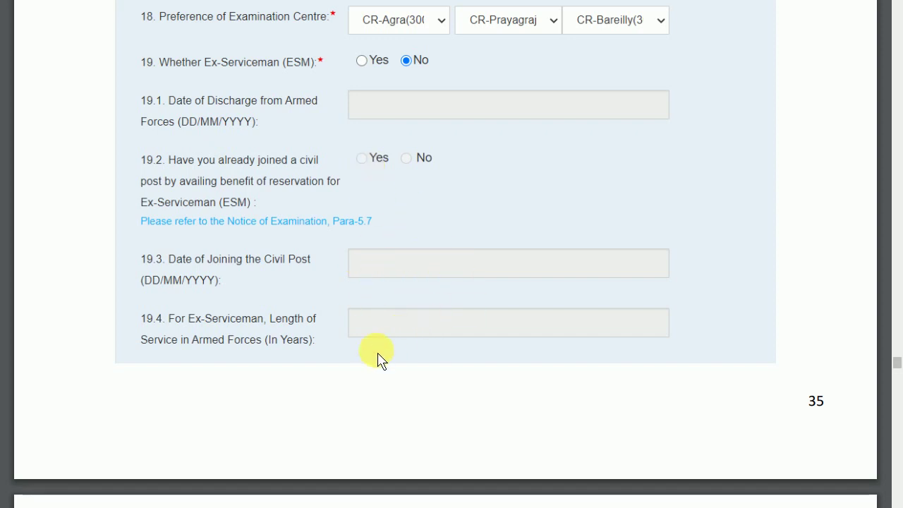
# Examine items 20 to 25 of the sample application form, covering age relaxation, NCC certificate, educational qualification and postal address
pyautogui.scroll(-5, 246, 244)
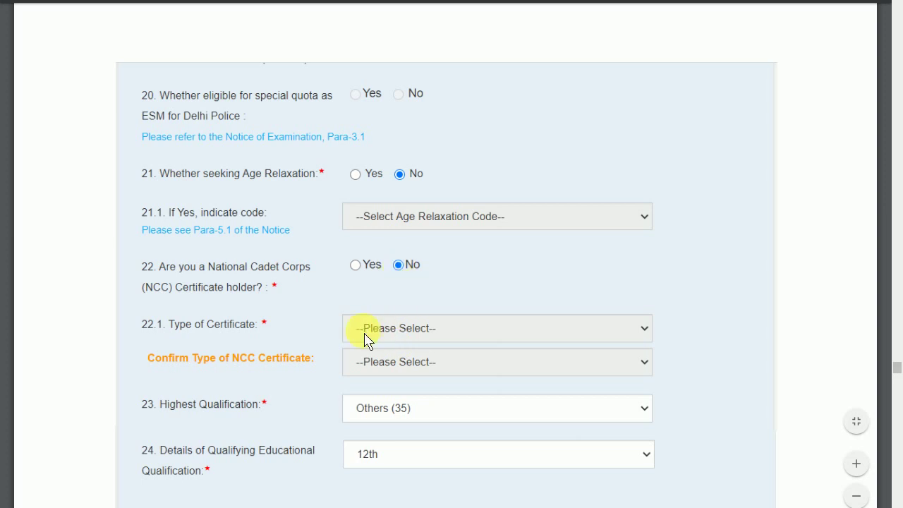
pyautogui.scroll(-1, 335, 361)
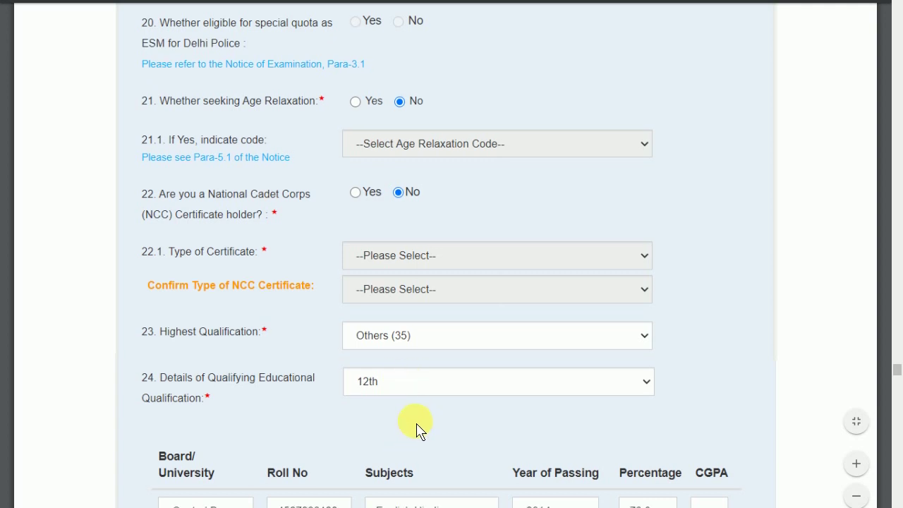
pyautogui.scroll(-2, 417, 429)
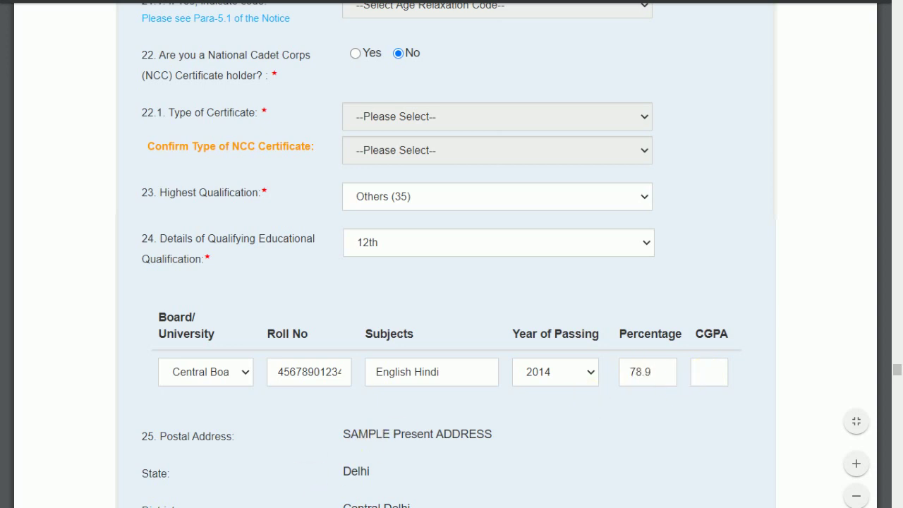
pyautogui.scroll(-3, 163, 249)
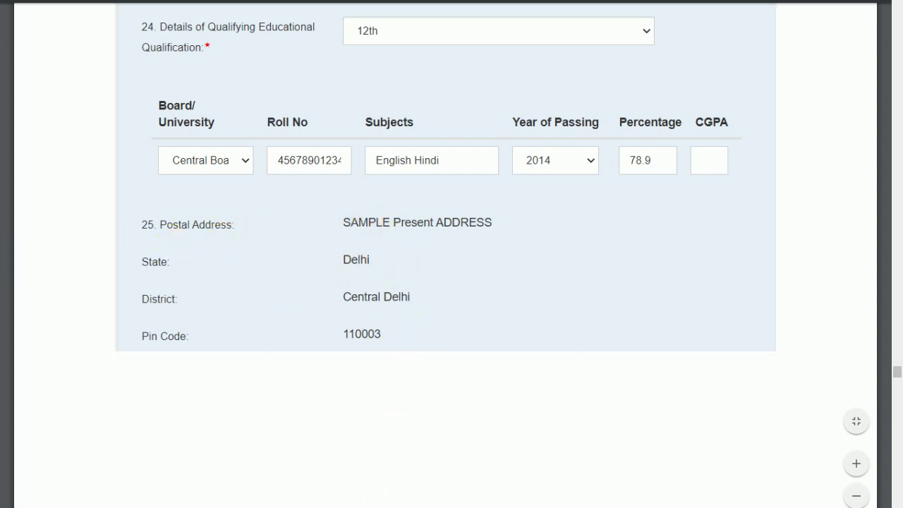
# Review the permanent address, the Photograph And Signature section and the Declaration at the end of the sample application form
pyautogui.scroll(-5, 196, 316)
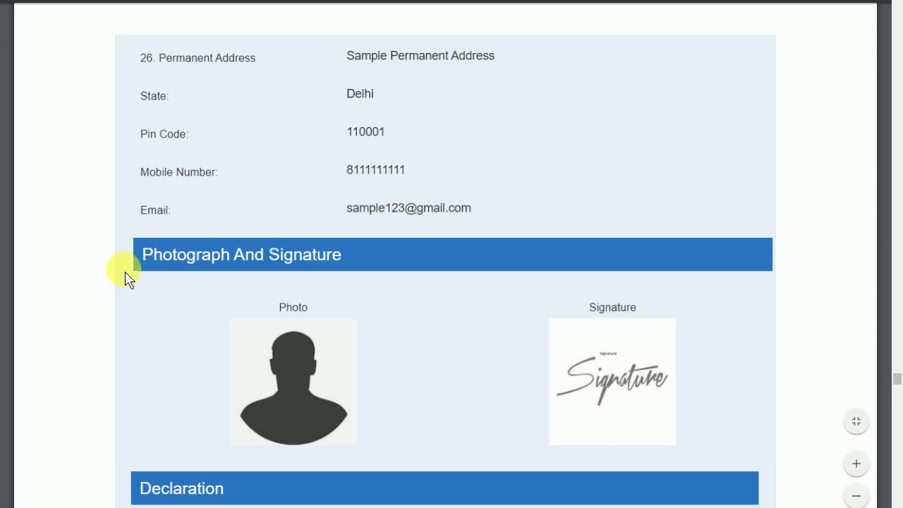
pyautogui.scroll(-1, 126, 278)
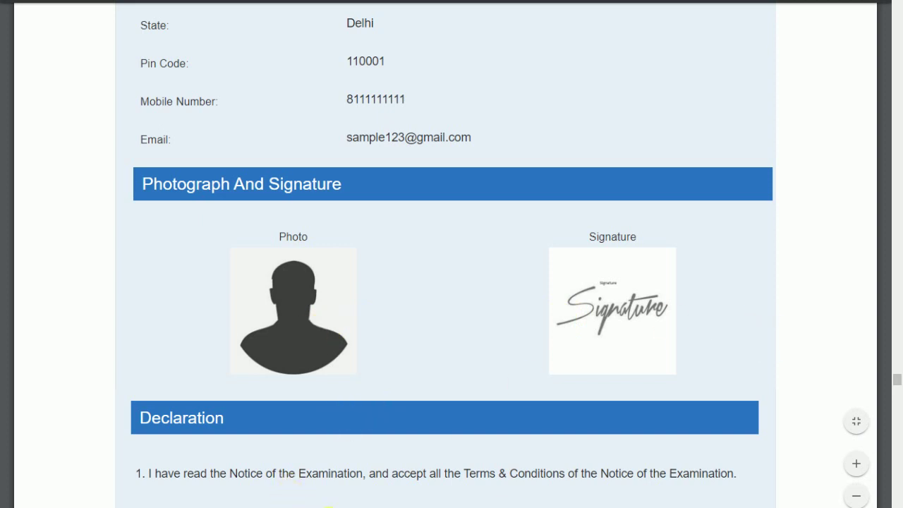
pyautogui.scroll(-6, 242, 383)
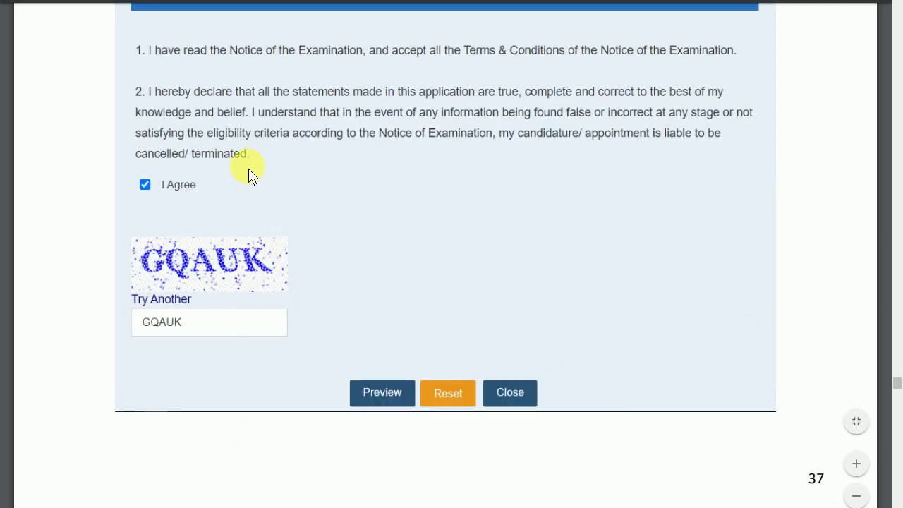